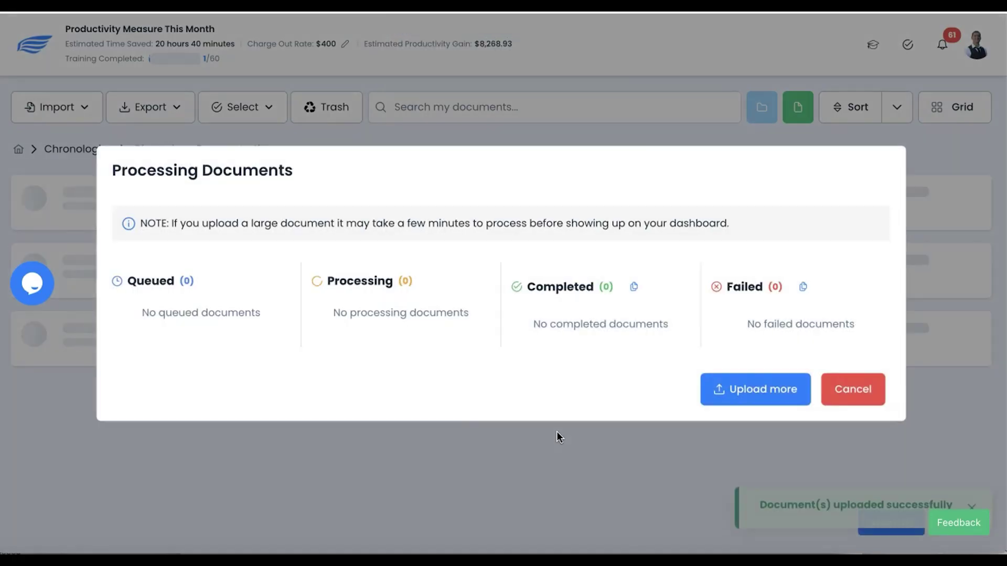
Upload all the .docx judgment files from Finder into the Chronology Demonstration folder
{"action": "left_click", "coordinate": [580, 474]}
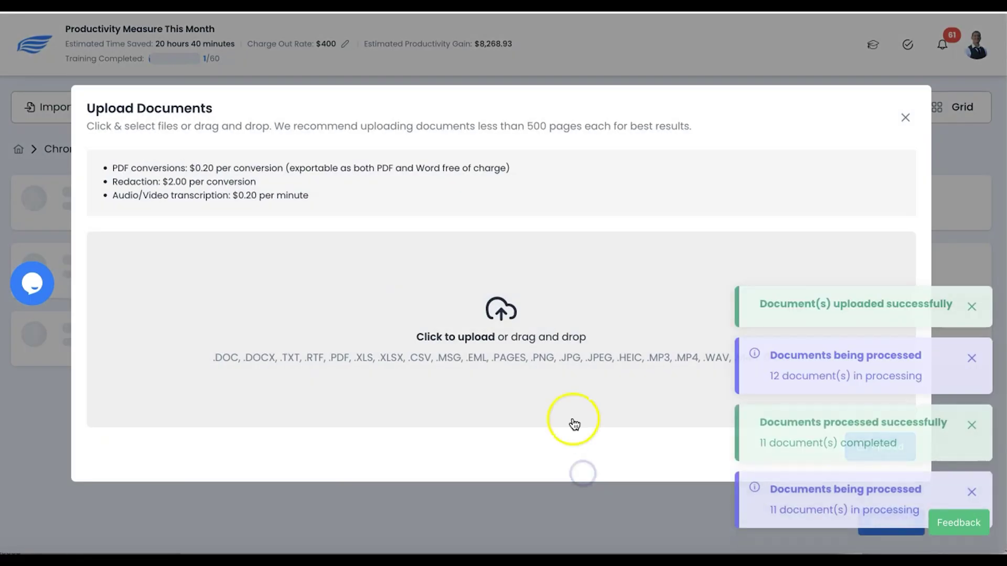
{"action": "left_click", "coordinate": [574, 425]}
{"action": "left_click", "coordinate": [288, 149]}
{"action": "scroll", "coordinate": [291, 189], "scroll_direction": "down", "scroll_amount": 5}
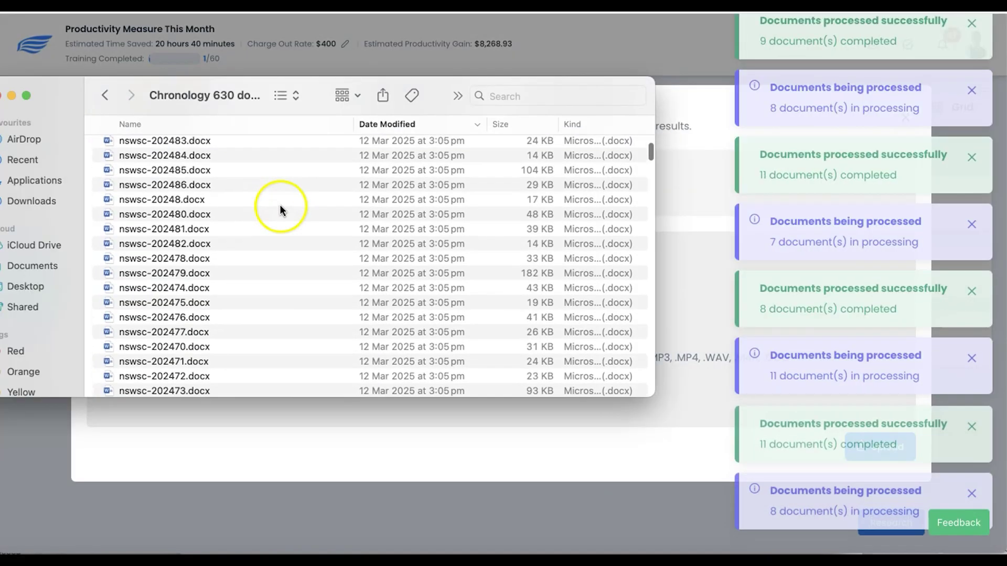
{"action": "scroll", "coordinate": [281, 208], "scroll_direction": "down", "scroll_amount": 3}
{"action": "scroll", "coordinate": [281, 209], "scroll_direction": "down", "scroll_amount": 3}
{"action": "key", "text": "Return"}
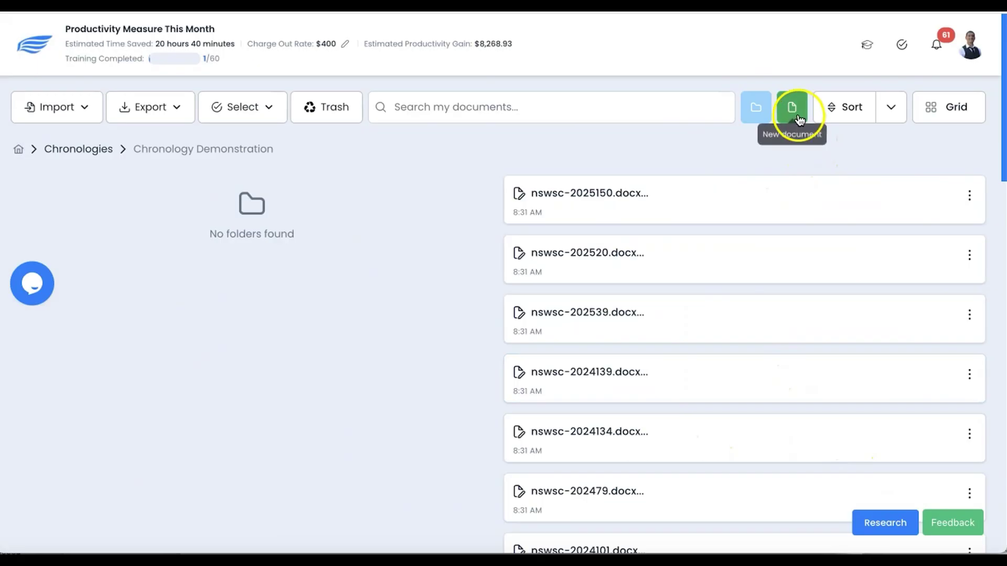
Create a new untitled document and attach the whole Chronologies folder as its source documents
{"action": "left_click", "coordinate": [792, 108]}
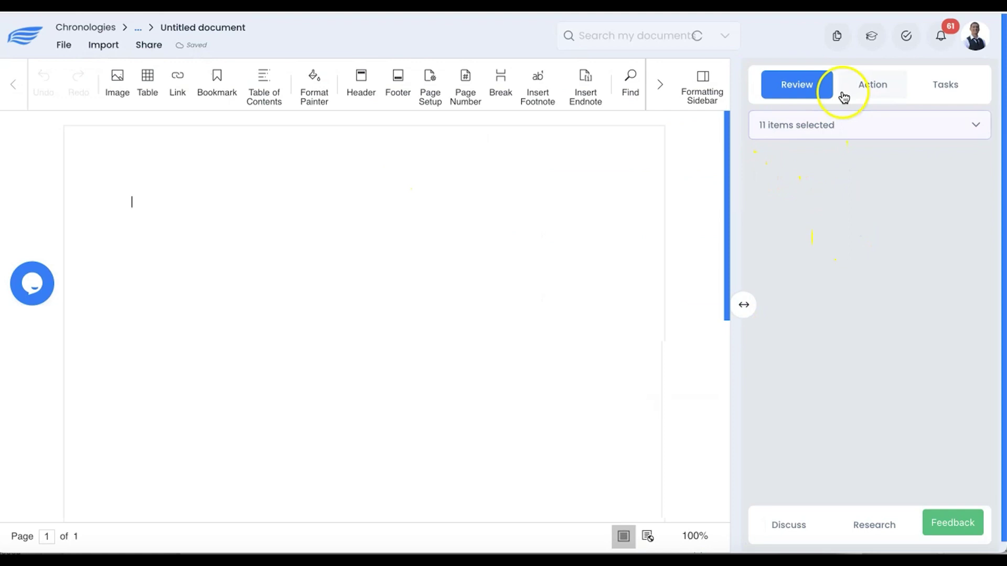
{"action": "left_click", "coordinate": [837, 36]}
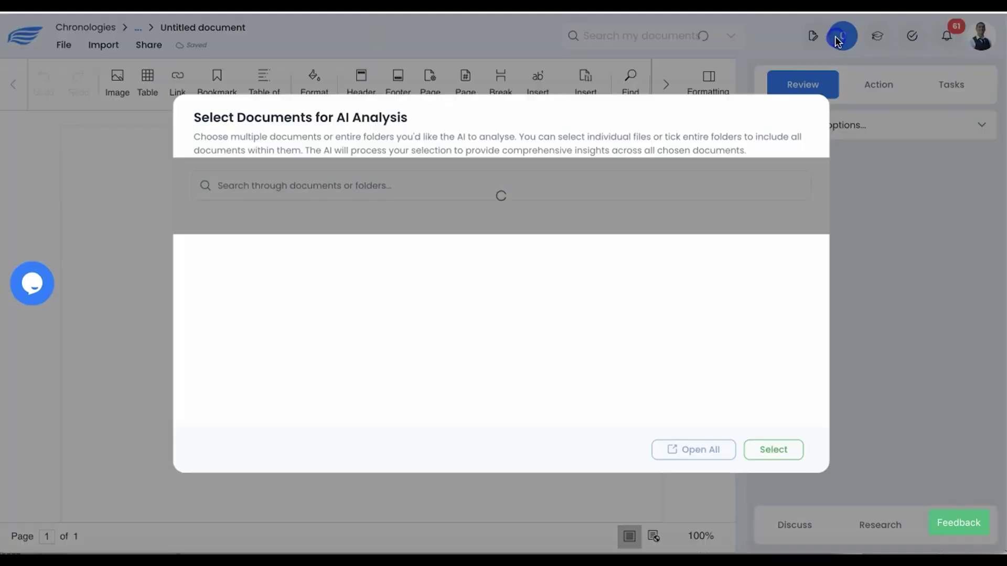
{"action": "type", "text": "chron"}
{"action": "left_click", "coordinate": [214, 342]}
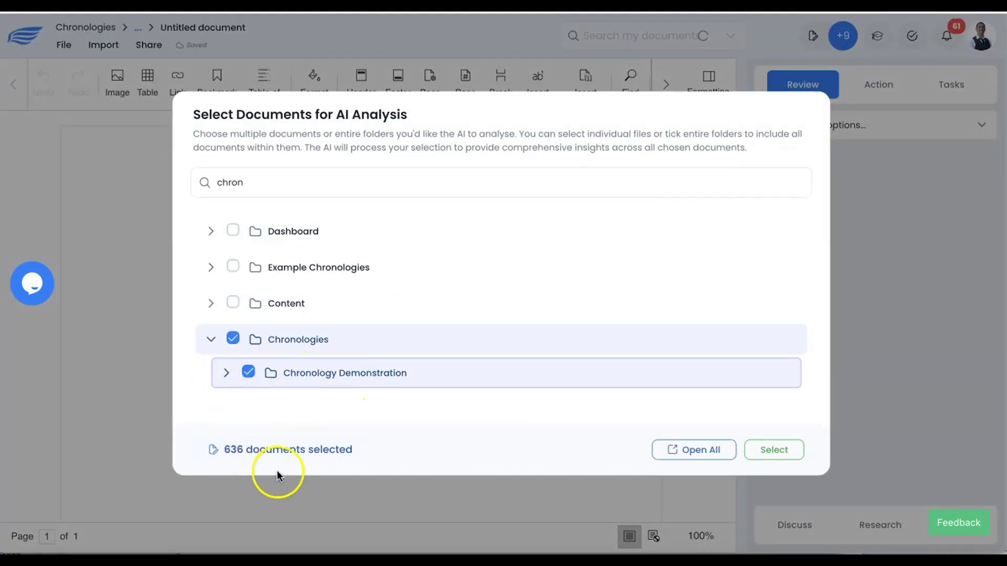
Generate a Short chronology, ordered Earliest date first, from the selected documents
{"action": "left_click", "coordinate": [779, 450]}
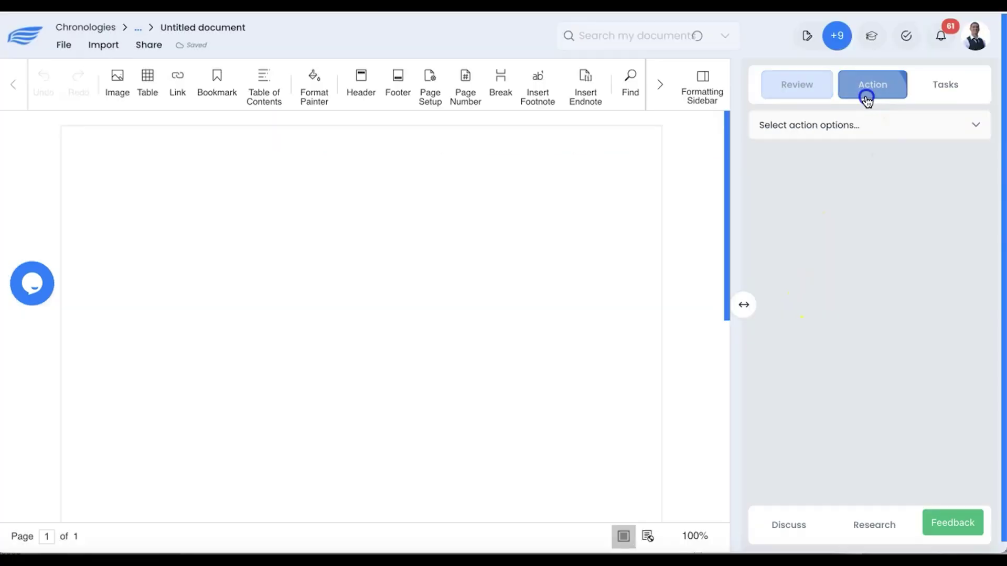
{"action": "left_click", "coordinate": [869, 87]}
{"action": "left_click", "coordinate": [843, 161]}
{"action": "left_click", "coordinate": [849, 201]}
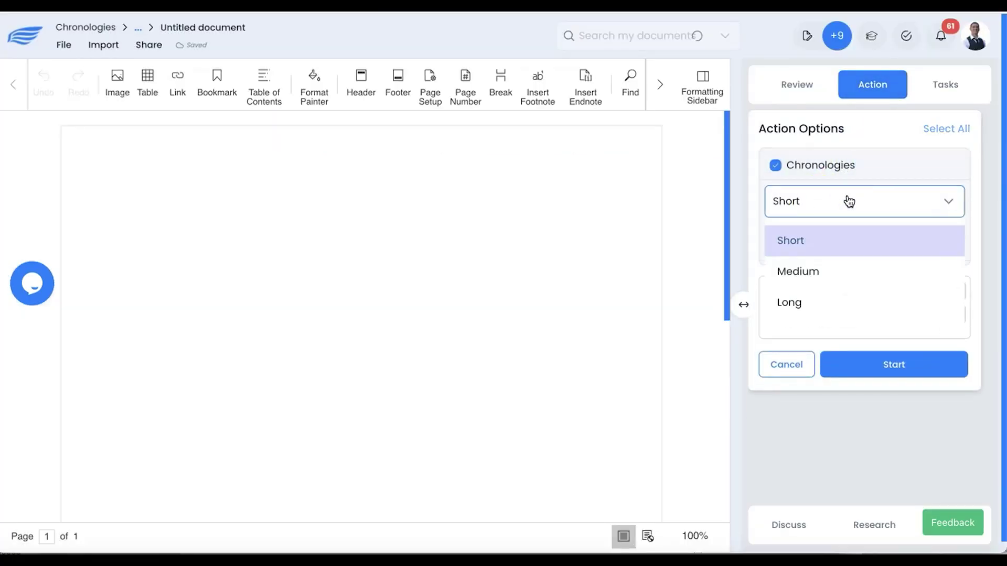
{"action": "left_click", "coordinate": [849, 202]}
{"action": "left_click", "coordinate": [862, 239]}
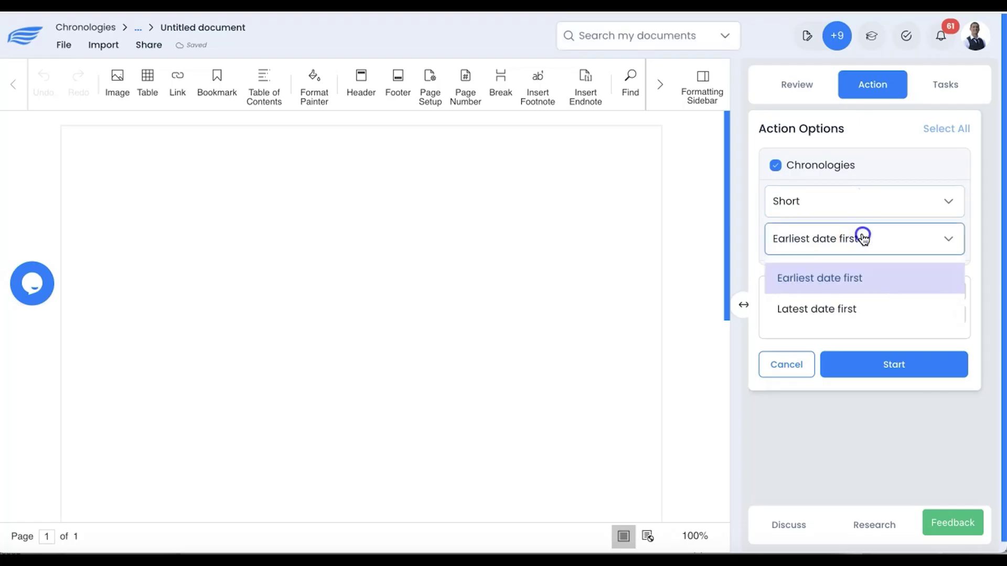
{"action": "left_click", "coordinate": [863, 241]}
{"action": "left_click", "coordinate": [869, 299]}
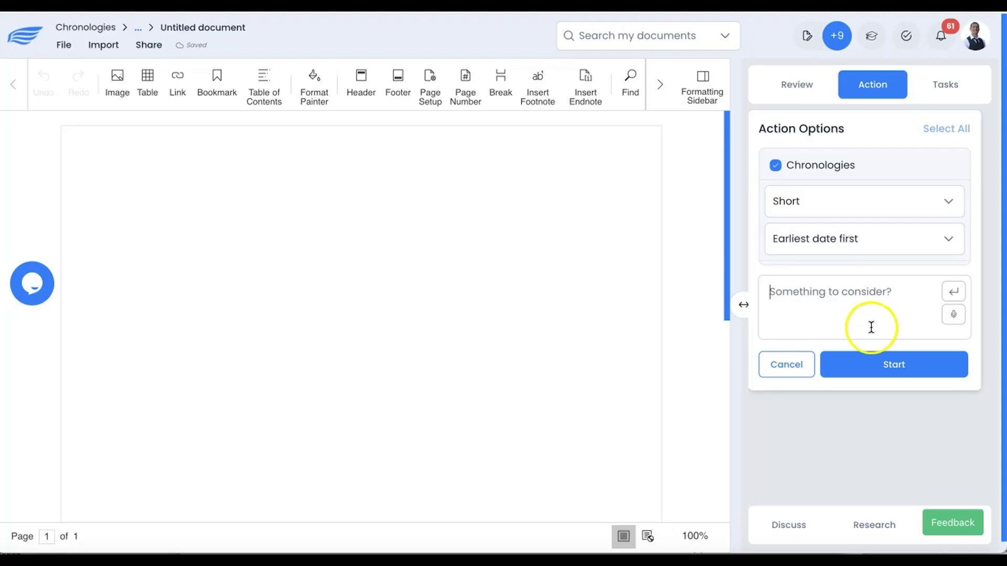
{"action": "left_click", "coordinate": [863, 374]}
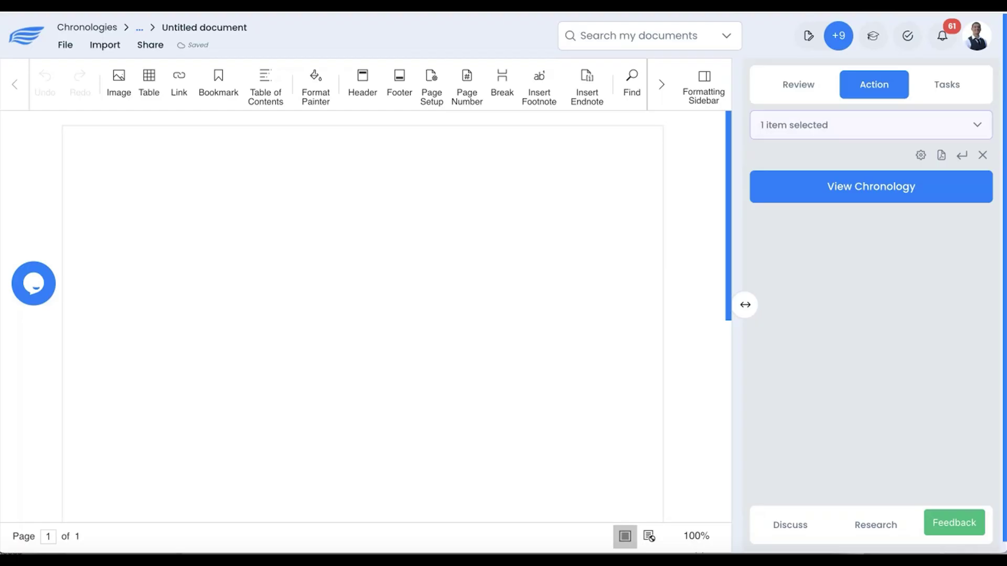
Add the URL column and remove the Outcome/Follow-up and Source Reference columns
{"action": "left_click", "coordinate": [923, 157]}
{"action": "left_click", "coordinate": [408, 381]}
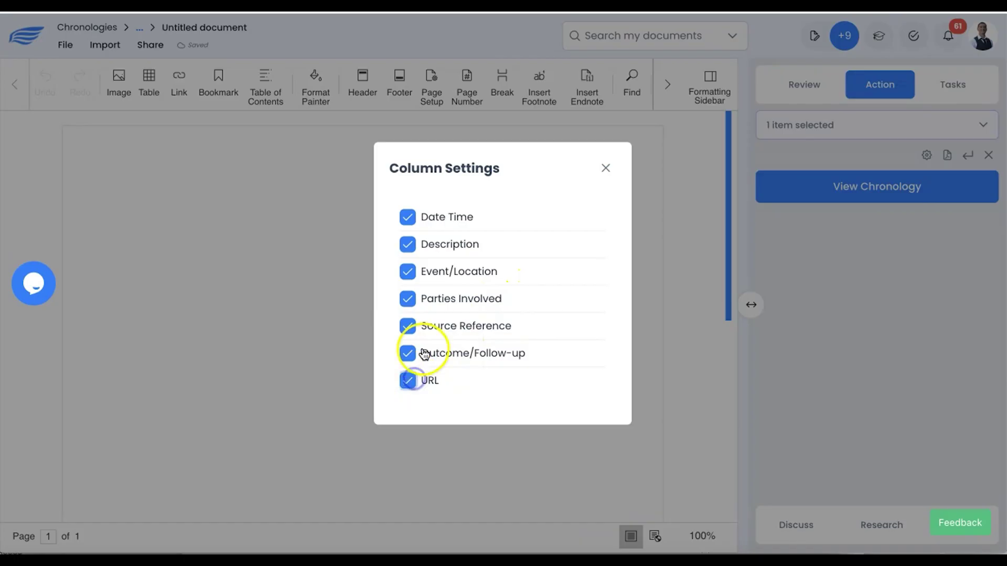
{"action": "left_click", "coordinate": [407, 354]}
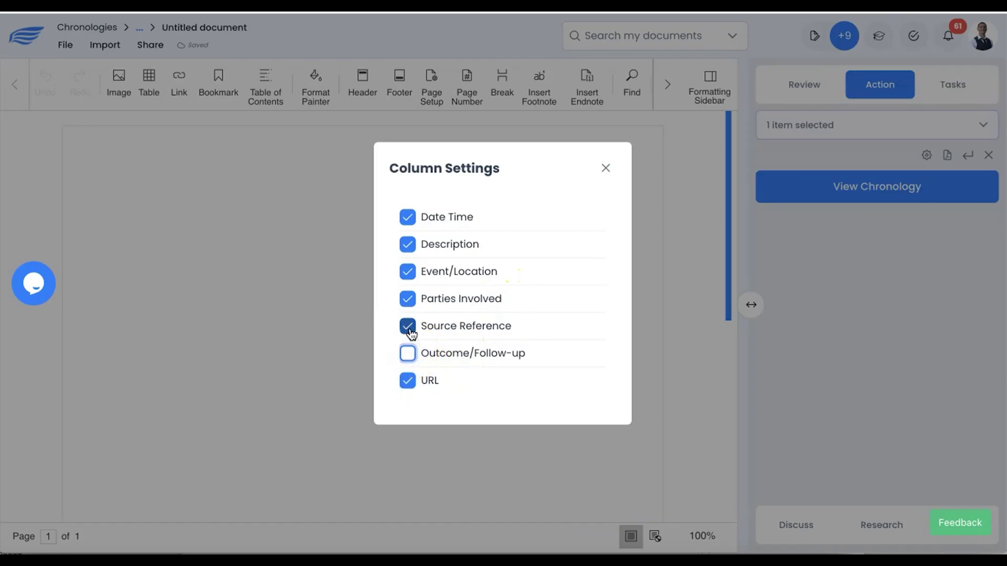
{"action": "left_click", "coordinate": [407, 328]}
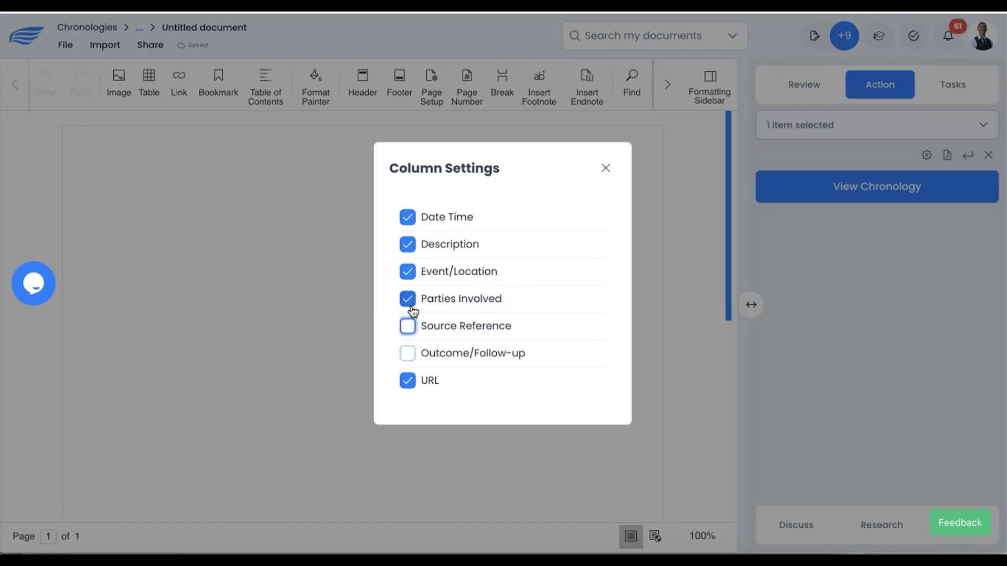
Set the page to landscape orientation and insert the chronology table with source links
{"action": "left_click", "coordinate": [605, 167]}
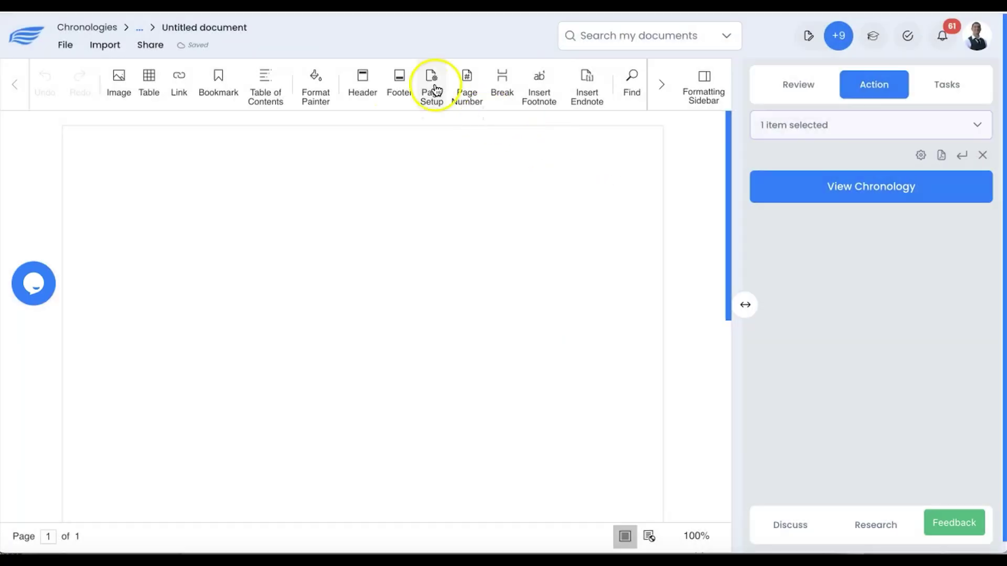
{"action": "left_click", "coordinate": [432, 87]}
{"action": "left_click", "coordinate": [462, 126]}
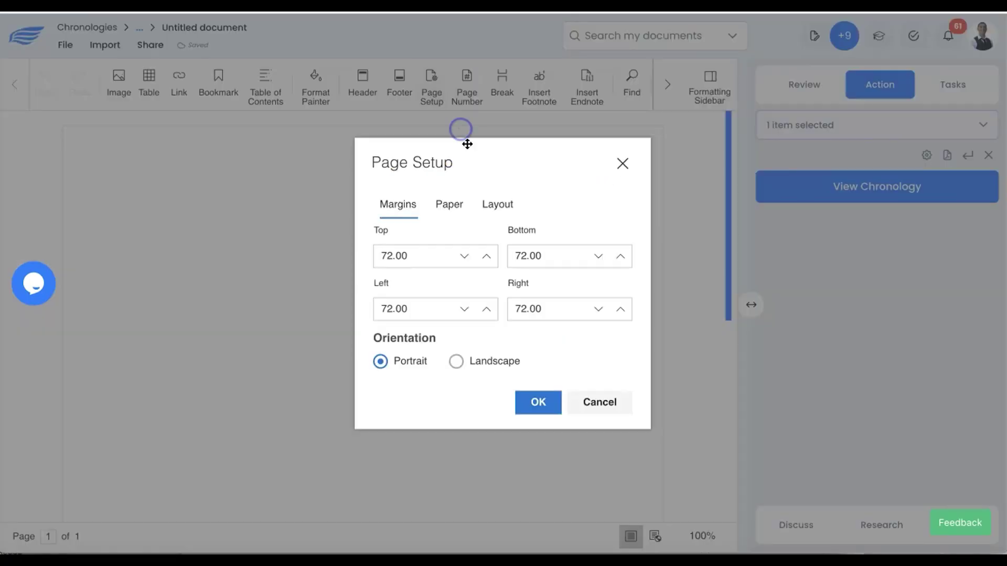
{"action": "left_click", "coordinate": [495, 359]}
{"action": "left_click", "coordinate": [537, 403]}
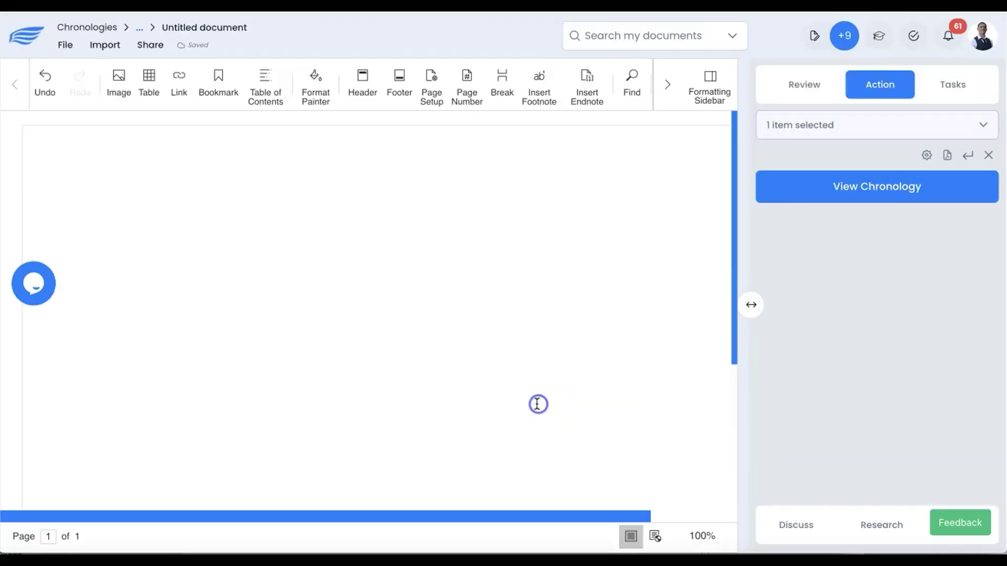
{"action": "left_click", "coordinate": [960, 156]}
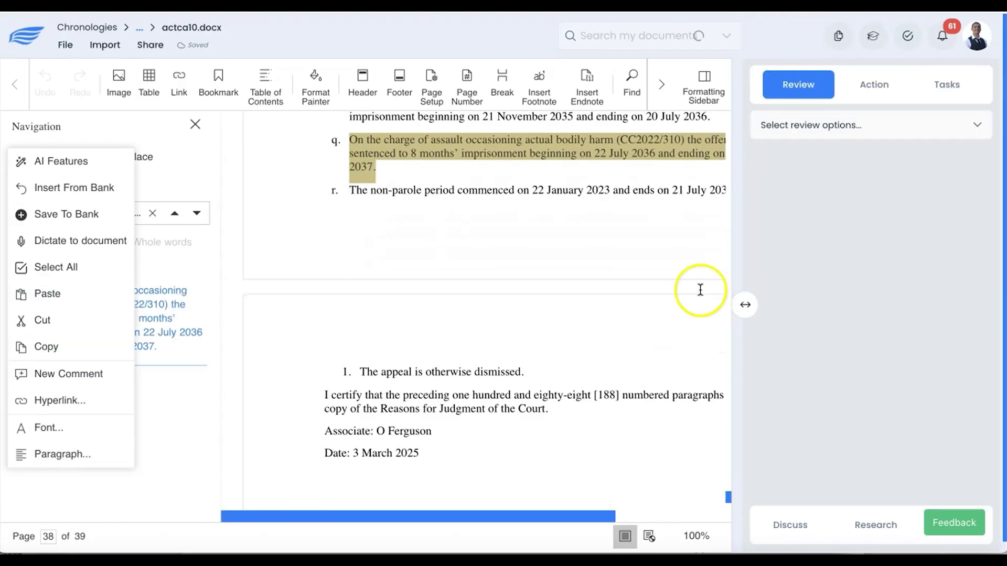
{"action": "scroll", "coordinate": [582, 173], "scroll_direction": "right", "scroll_amount": 3}
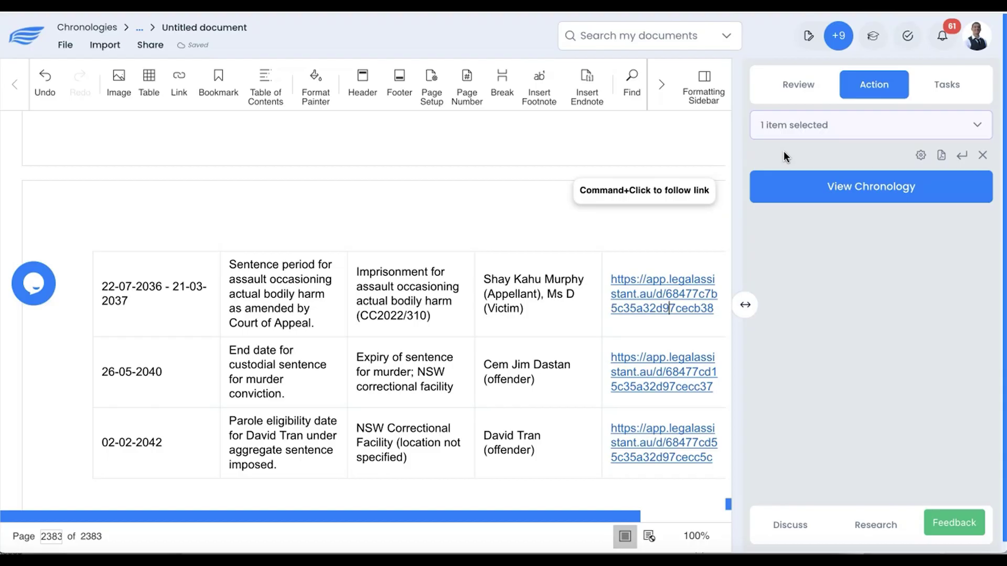
Ask Amelia by voice for a table of every bodily harm mention in the case documents
{"action": "left_click", "coordinate": [790, 525]}
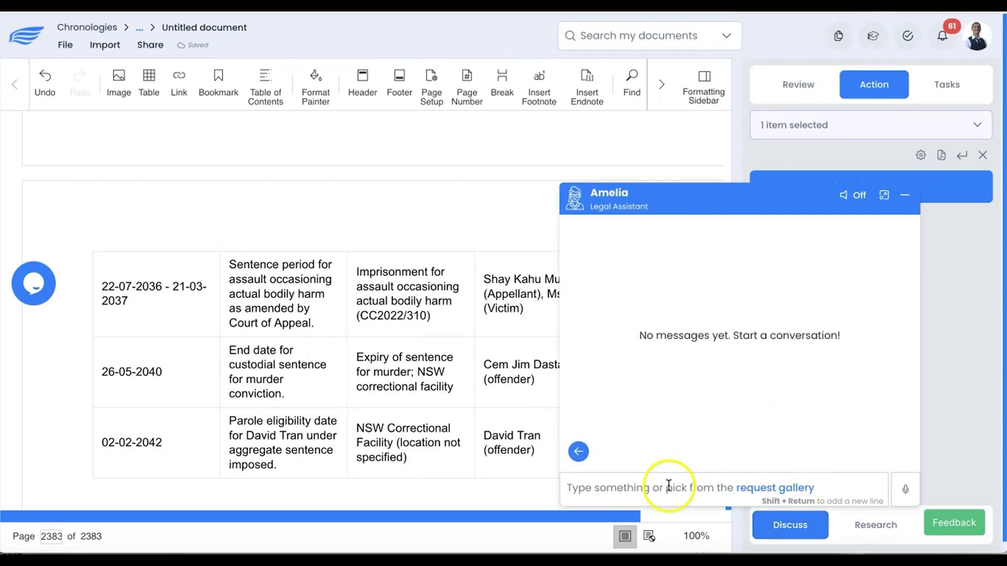
{"action": "left_click", "coordinate": [640, 486]}
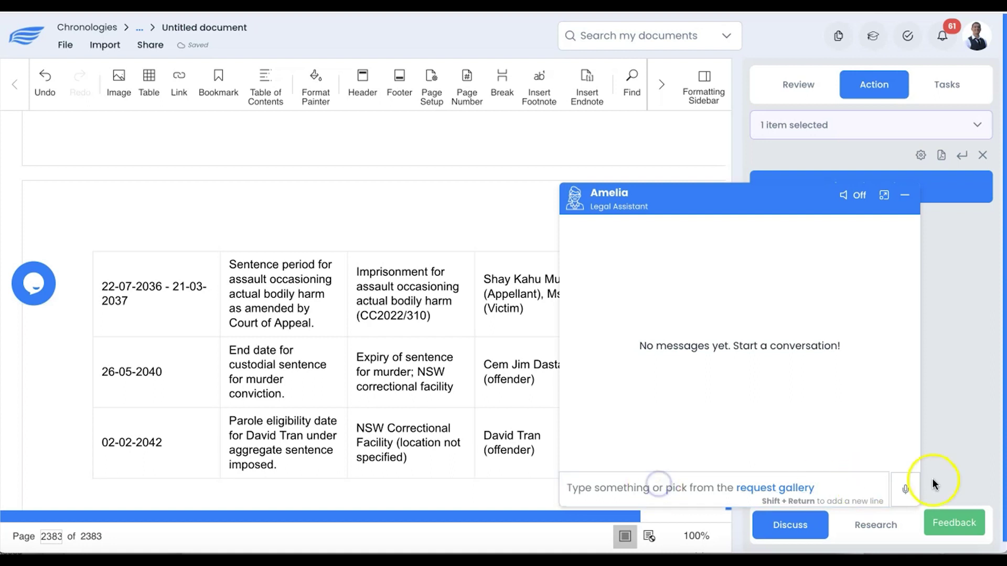
{"action": "left_click", "coordinate": [905, 492]}
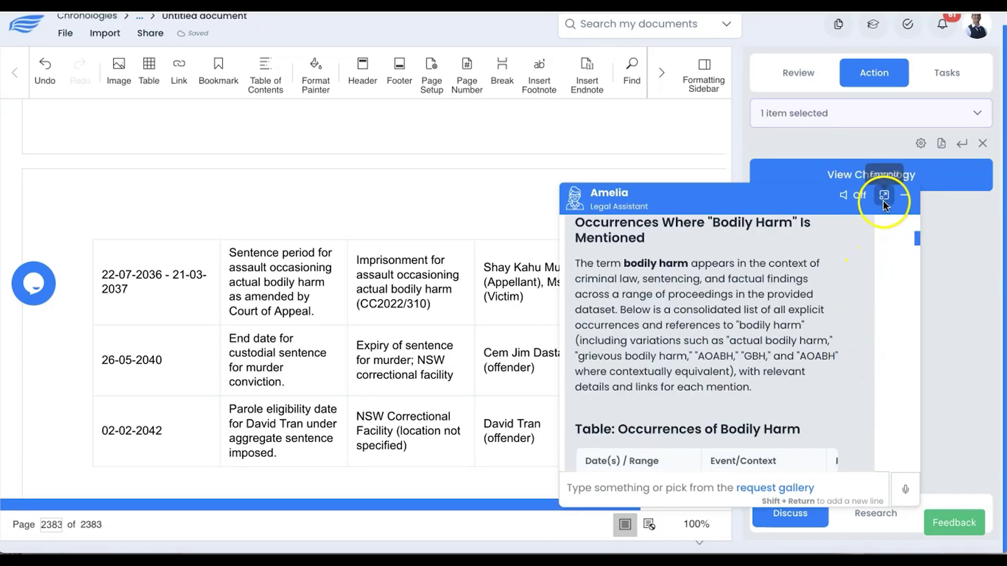
Expand the Amelia panel to read the full bodily harm answer
{"action": "left_click", "coordinate": [883, 196]}
{"action": "scroll", "coordinate": [774, 307], "scroll_direction": "down", "scroll_amount": 10}
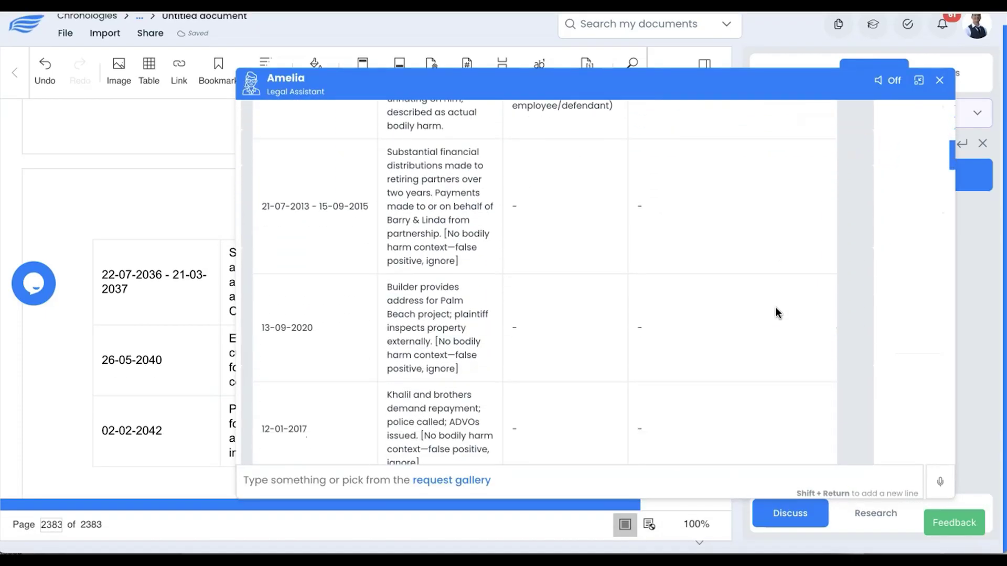
{"action": "scroll", "coordinate": [775, 307], "scroll_direction": "down", "scroll_amount": 5}
{"action": "scroll", "coordinate": [775, 307], "scroll_direction": "down", "scroll_amount": 10}
{"action": "scroll", "coordinate": [574, 254], "scroll_direction": "down", "scroll_amount": 2}
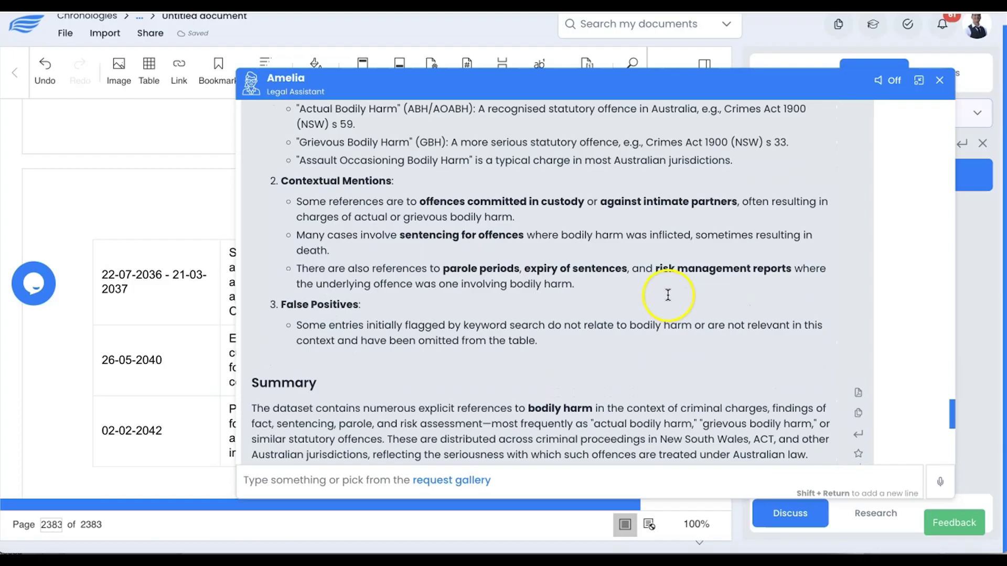
{"action": "scroll", "coordinate": [668, 292], "scroll_direction": "down", "scroll_amount": 3}
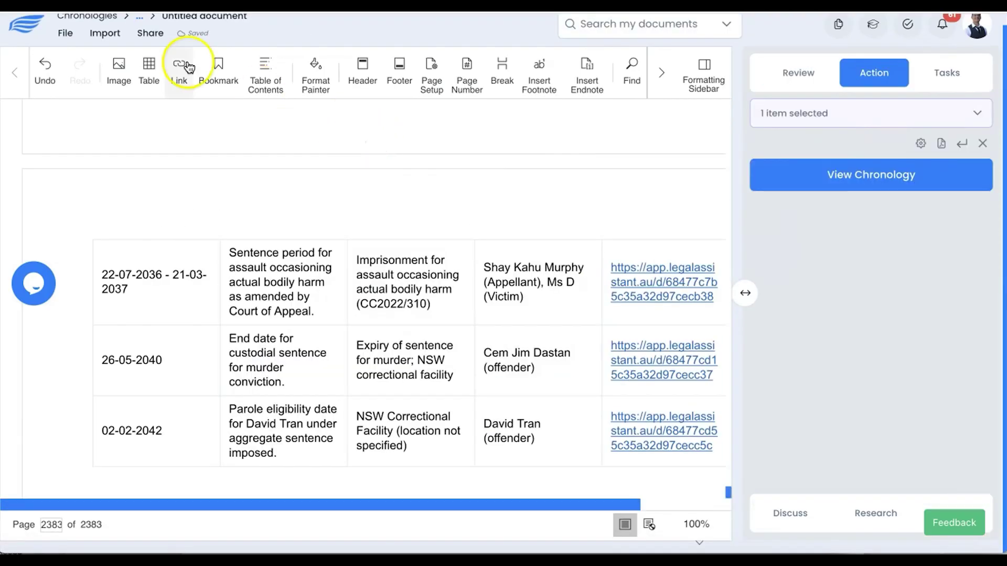
Open the Share dialog for the Chronology Demonstration folder from the Chronologies folder list
{"action": "left_click", "coordinate": [139, 17]}
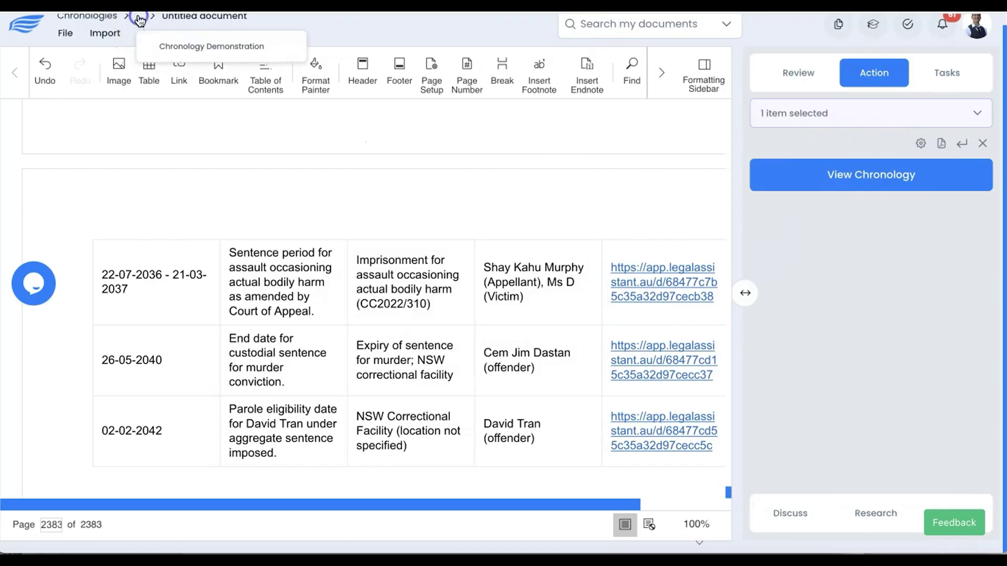
{"action": "left_click", "coordinate": [181, 43]}
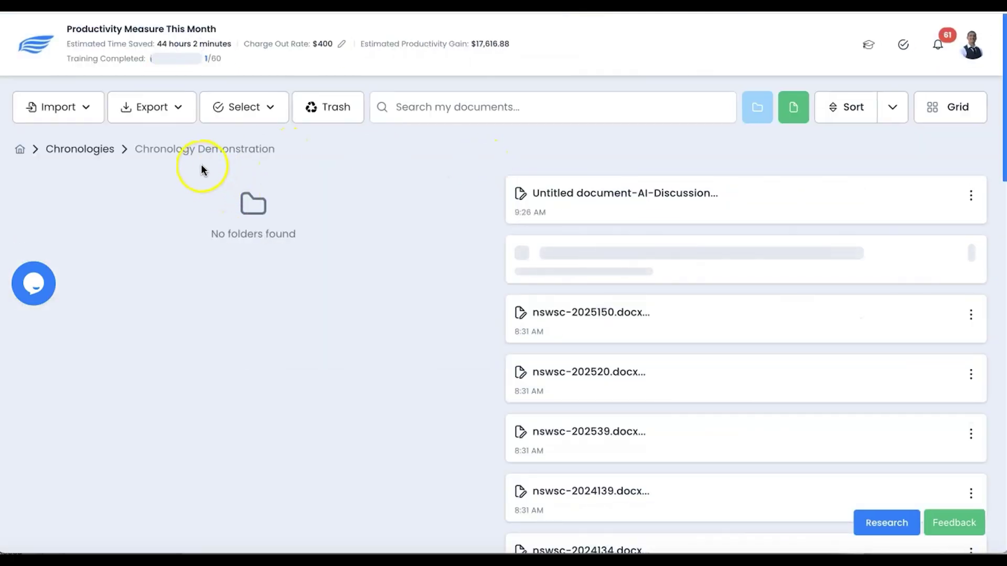
{"action": "left_click", "coordinate": [80, 149]}
{"action": "left_click", "coordinate": [477, 195]}
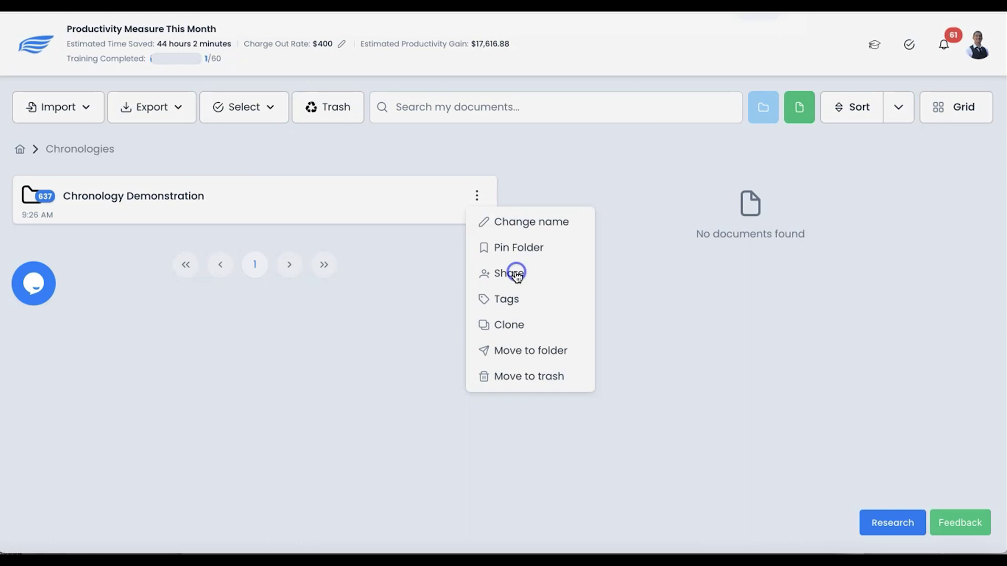
{"action": "left_click", "coordinate": [517, 275]}
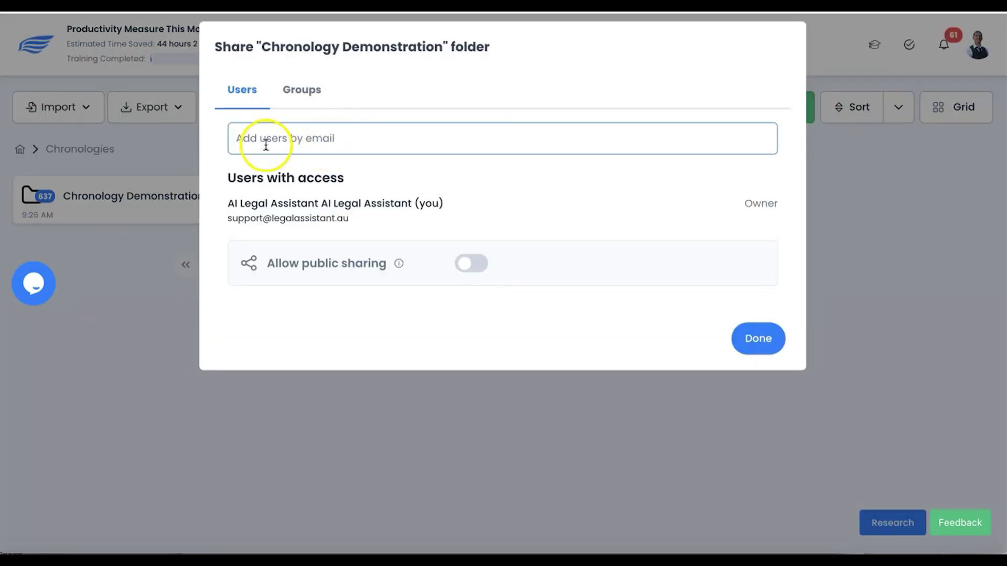
Turn on public sharing and create a password-protected link allowing comments and edits
{"action": "left_click", "coordinate": [471, 264]}
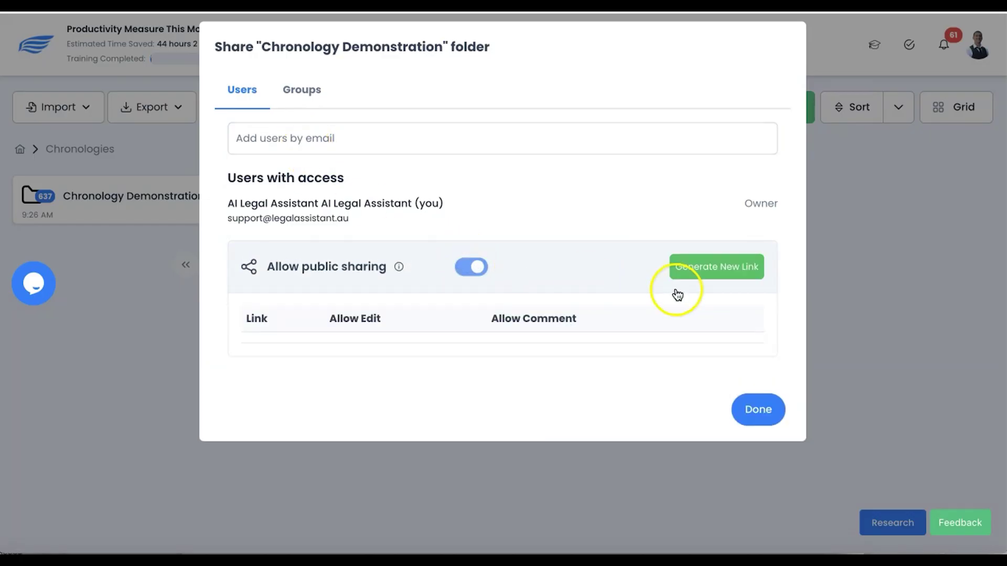
{"action": "left_click", "coordinate": [709, 270]}
{"action": "left_click", "coordinate": [415, 139]}
{"action": "type", "text": "Exter"}
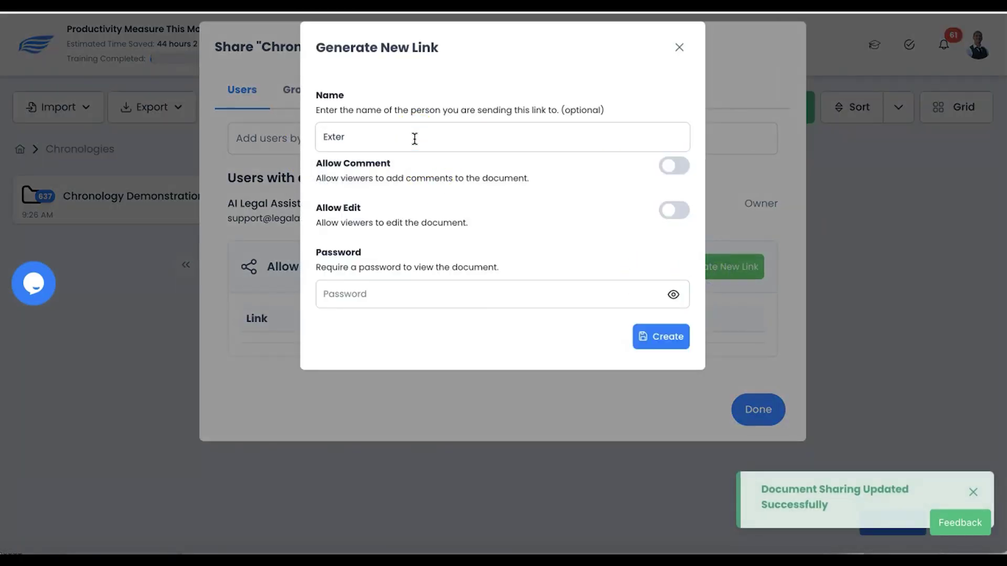
{"action": "type", "text": "nal John"}
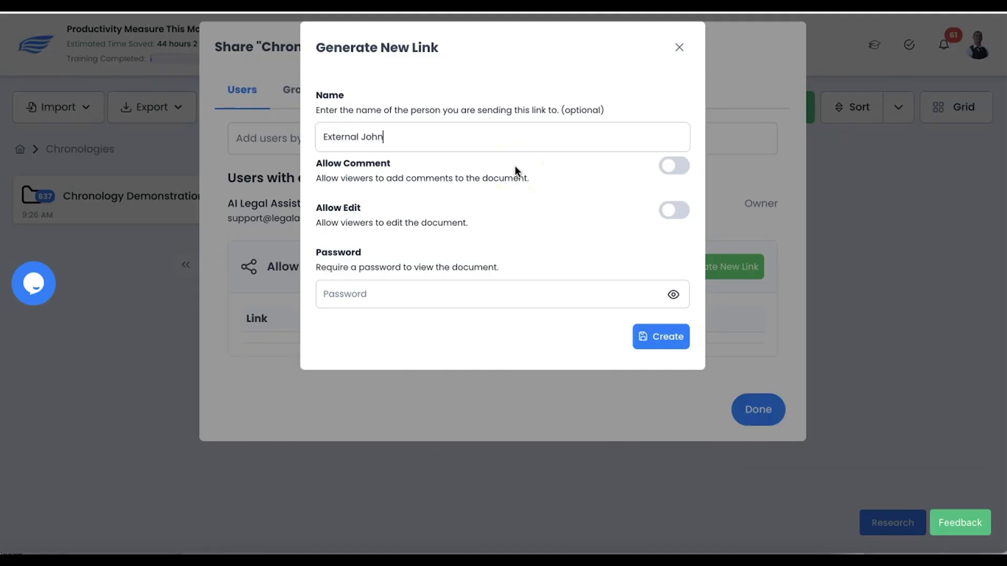
{"action": "left_click", "coordinate": [664, 167]}
{"action": "left_click", "coordinate": [672, 211]}
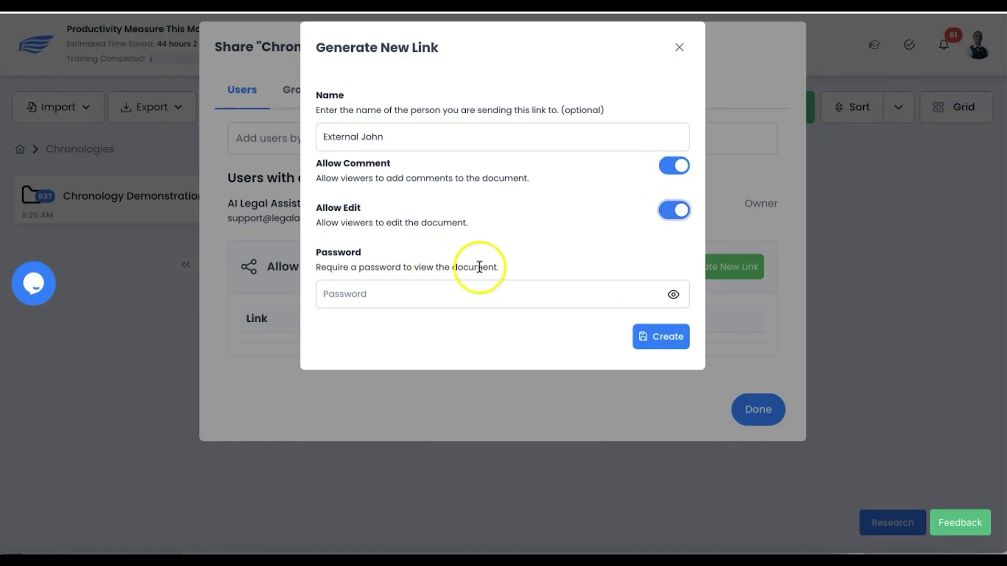
{"action": "left_click", "coordinate": [501, 293]}
{"action": "type", "text": "password"}
{"action": "left_click", "coordinate": [660, 334]}
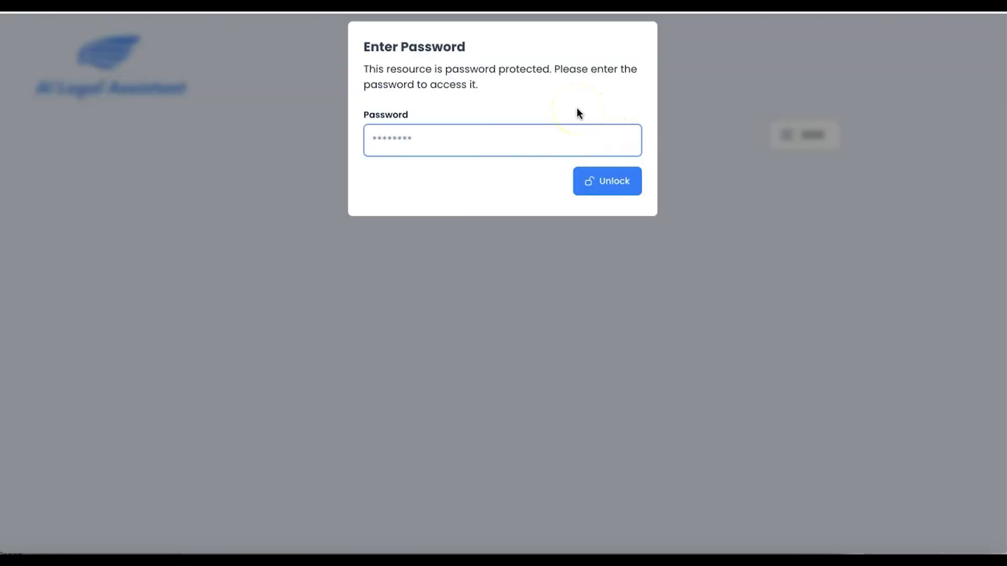
{"action": "type", "text": "password"}
Unlock the shared link with its password and switch the documents to Grid view
{"action": "left_click", "coordinate": [599, 181]}
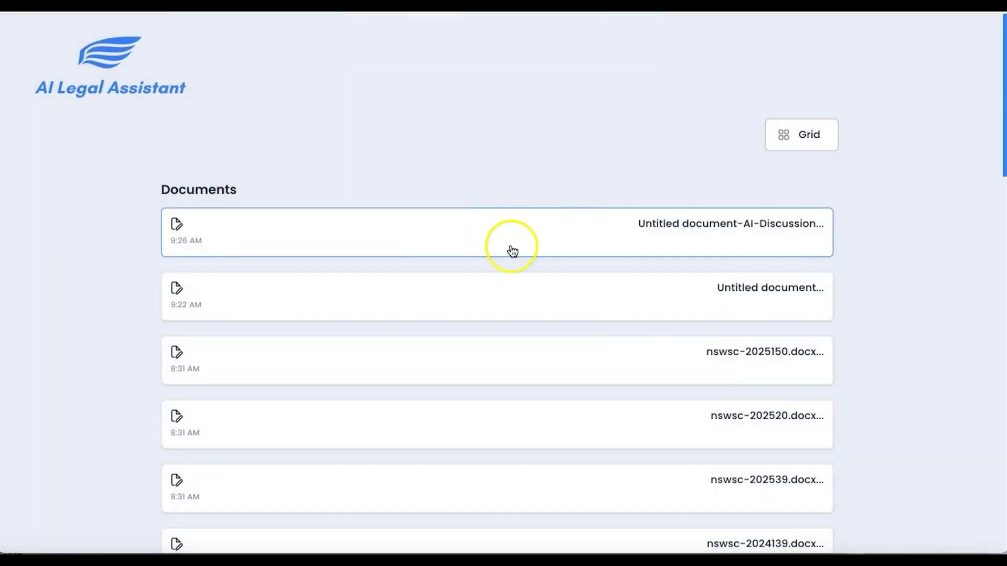
{"action": "left_click", "coordinate": [791, 139]}
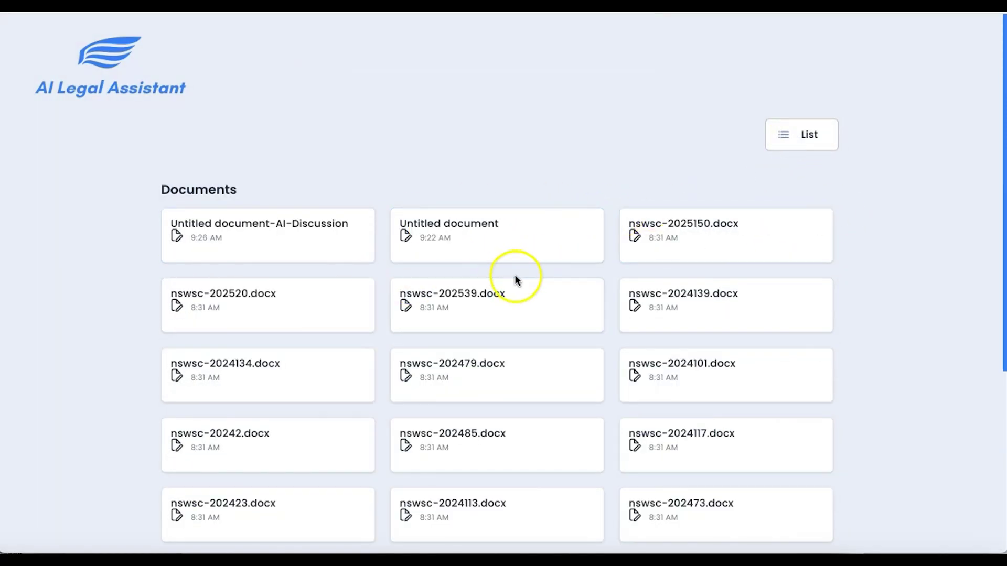